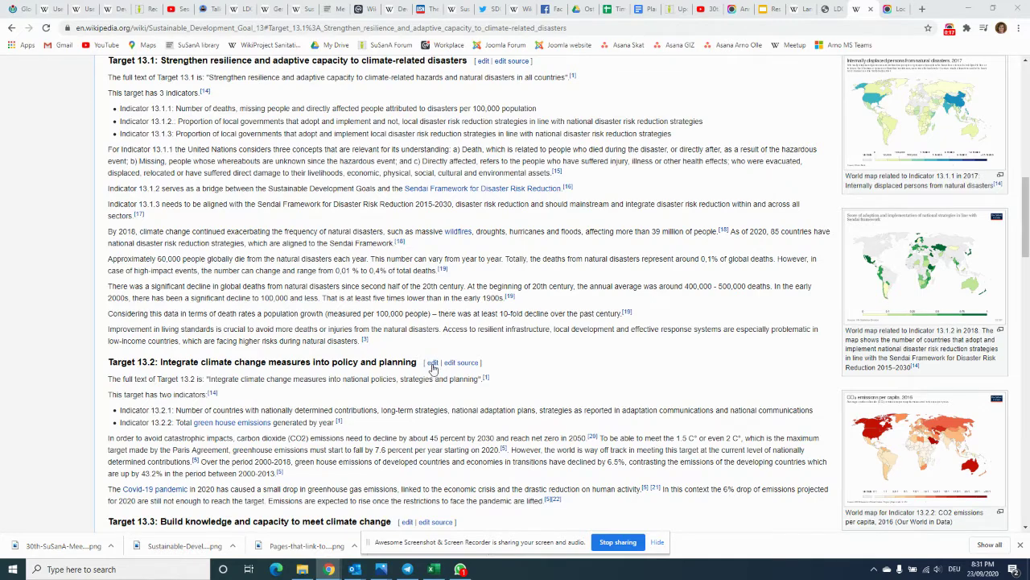
# Step: Start editing the Target 13.2 section of the SDG 13 article using its edit link
pyautogui.click(433, 365)
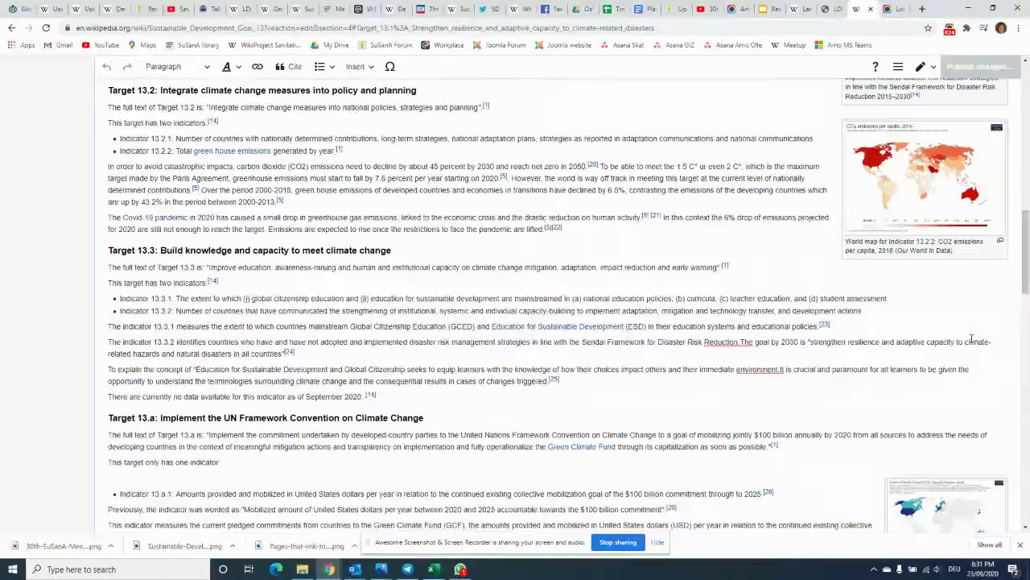
# Step: Copy reference [14] from the 13.1.2 map caption and paste it at the end of the CO2 emissions map caption
pyautogui.scroll(3, 968, 343)
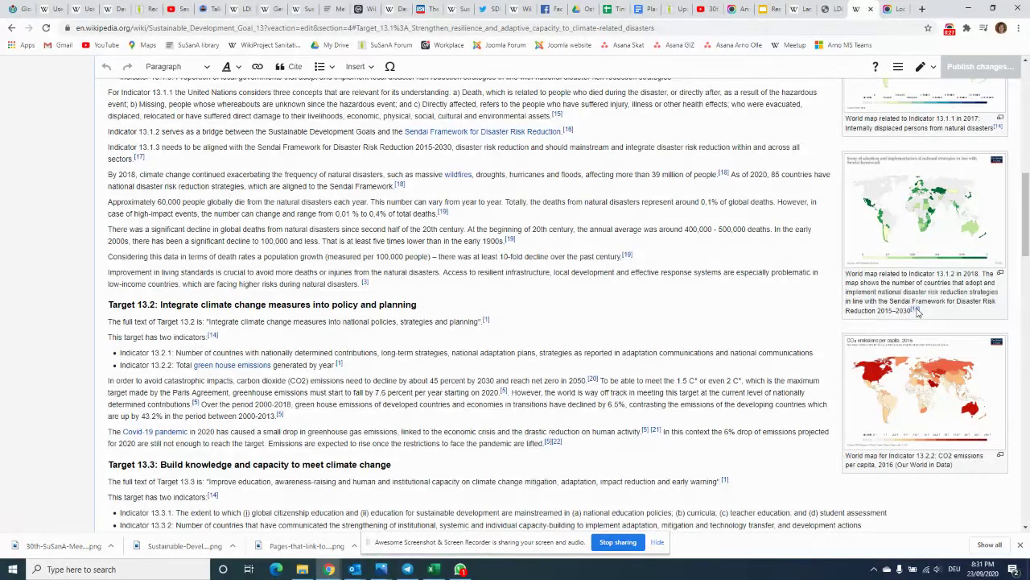
pyautogui.click(916, 311)
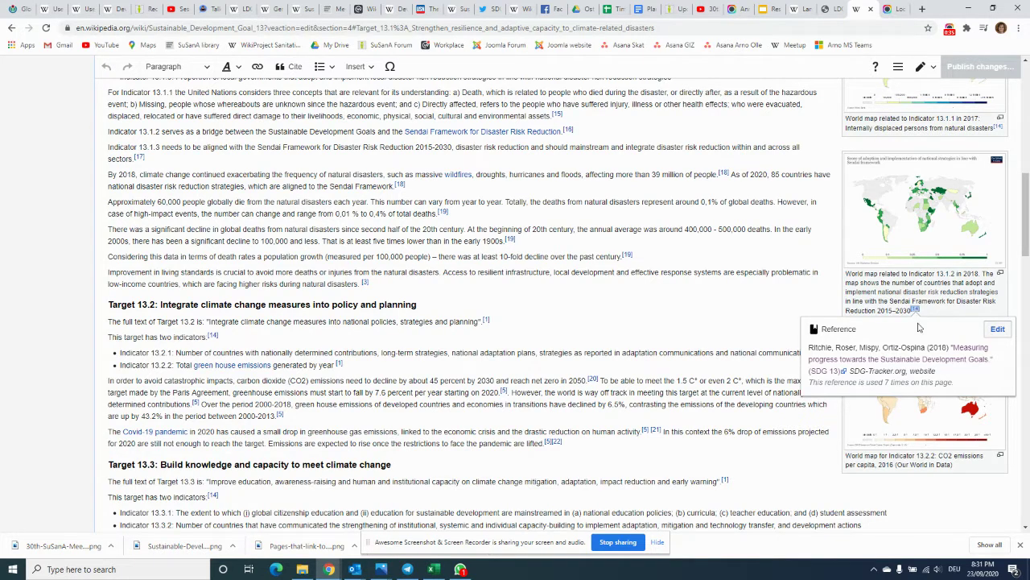
pyautogui.click(956, 465)
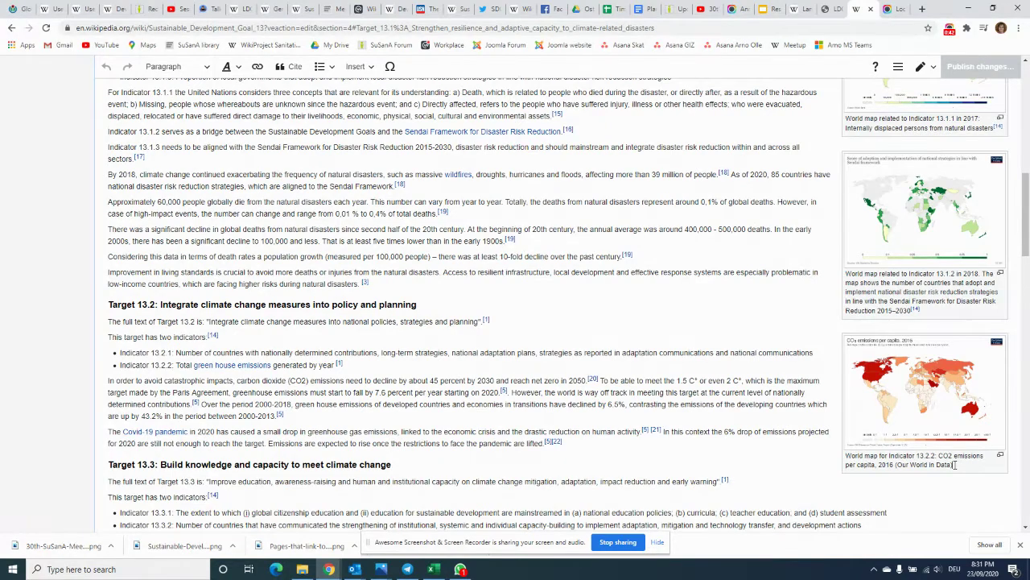
pyautogui.rightClick(956, 464)
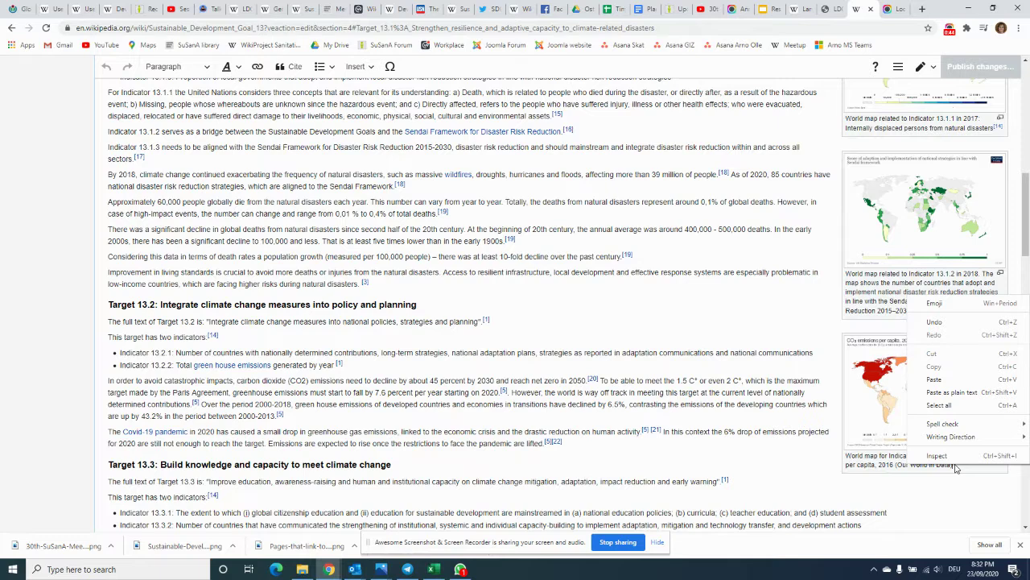
pyautogui.click(935, 379)
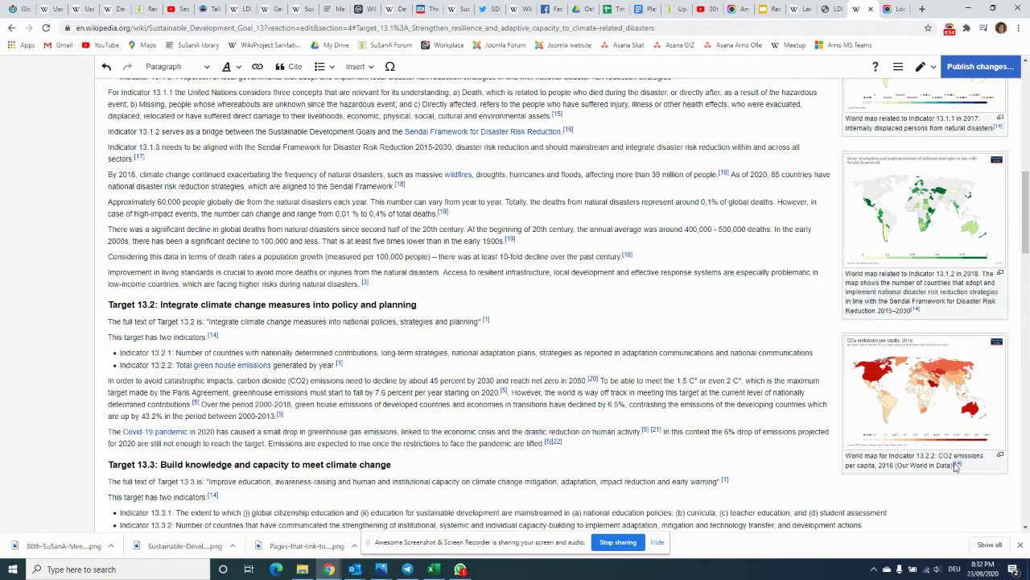
pyautogui.moveTo(1026, 231); pyautogui.dragTo(1026, 487)
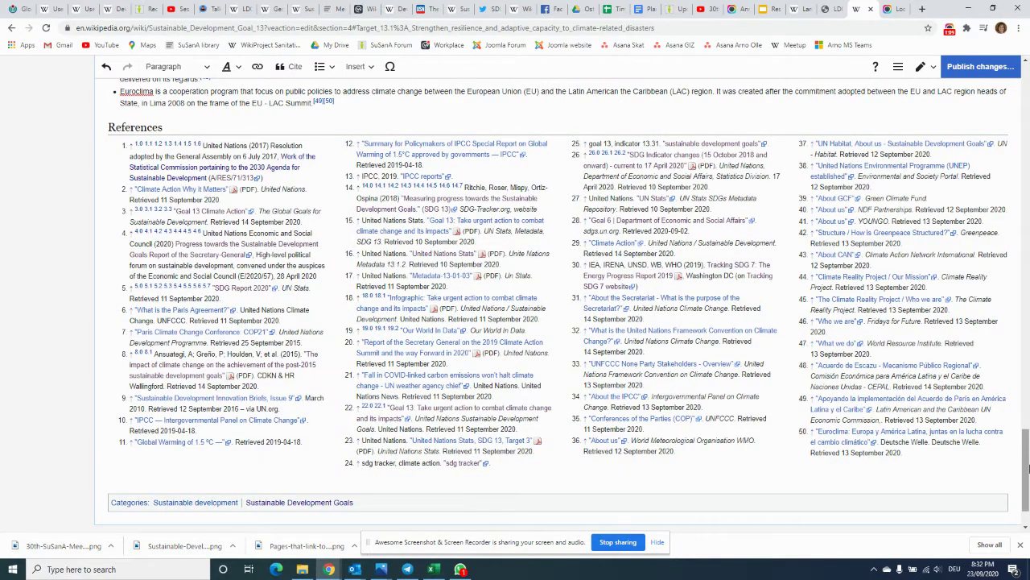
pyautogui.moveTo(1028, 469); pyautogui.dragTo(1028, 462)
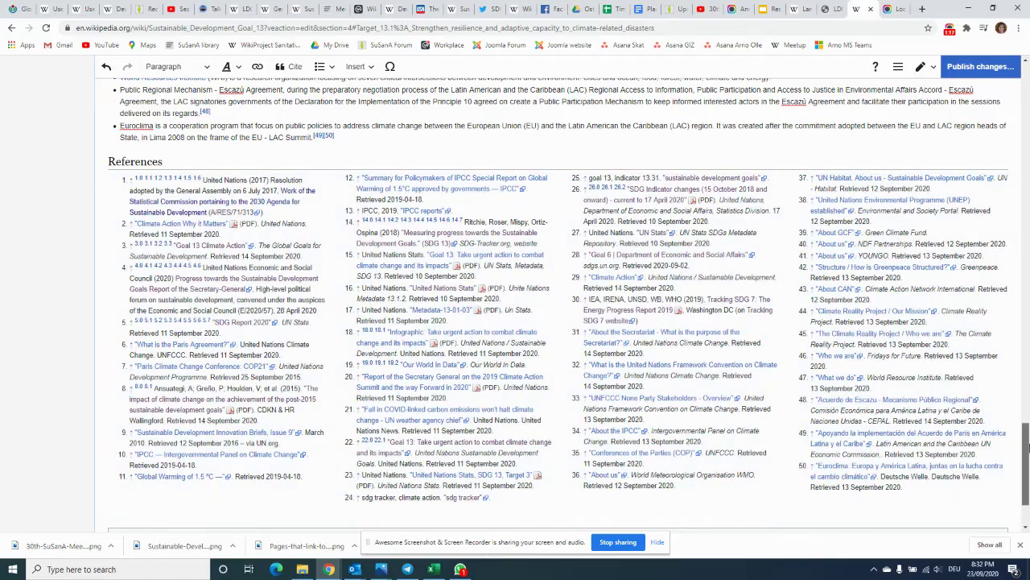
pyautogui.moveTo(1028, 464); pyautogui.dragTo(1028, 226)
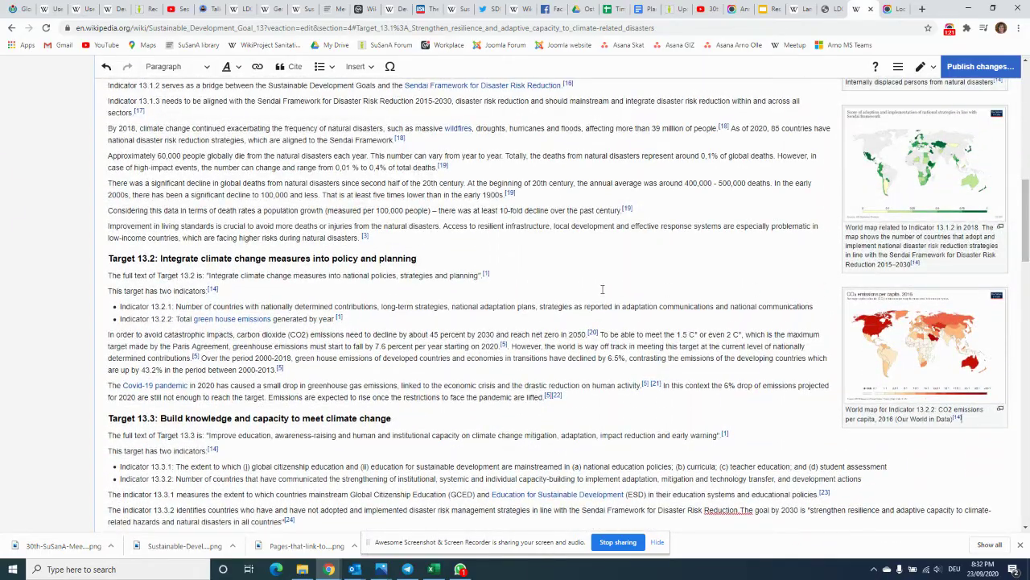
pyautogui.click(628, 210)
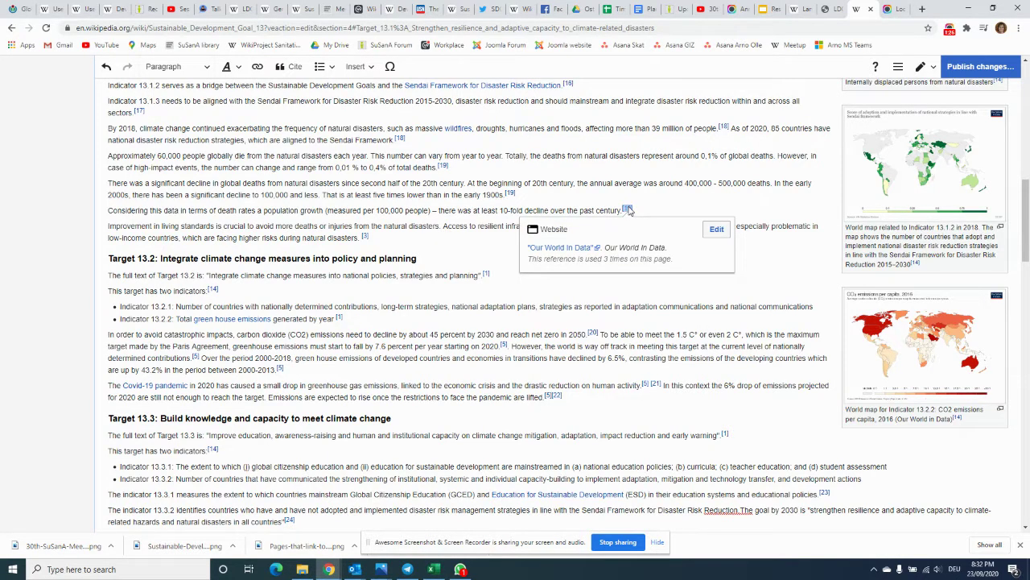
pyautogui.click(501, 279)
pyautogui.hotkey('ctrl', 'v')
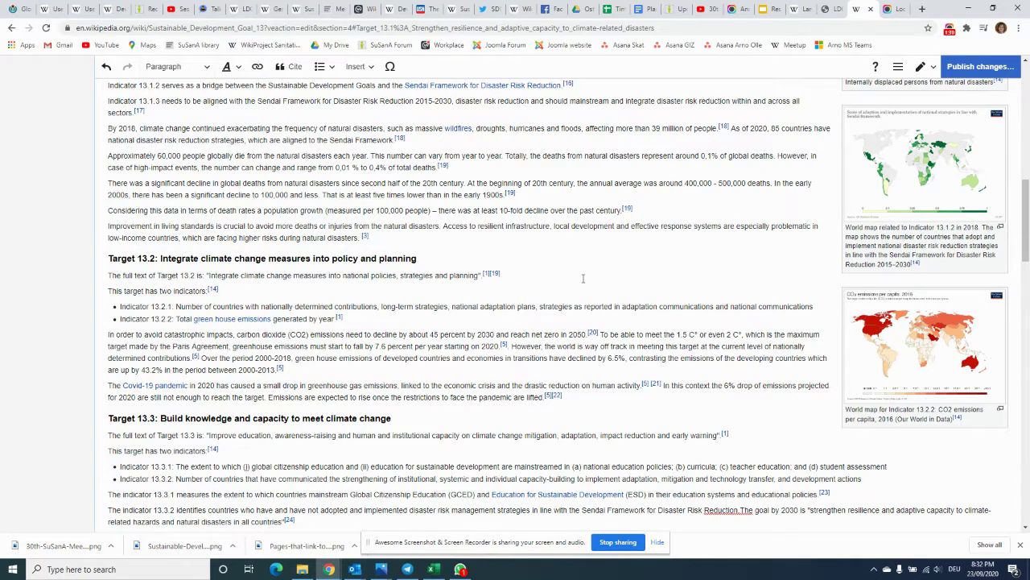
pyautogui.click(106, 68)
pyautogui.scroll(1, 652, 390)
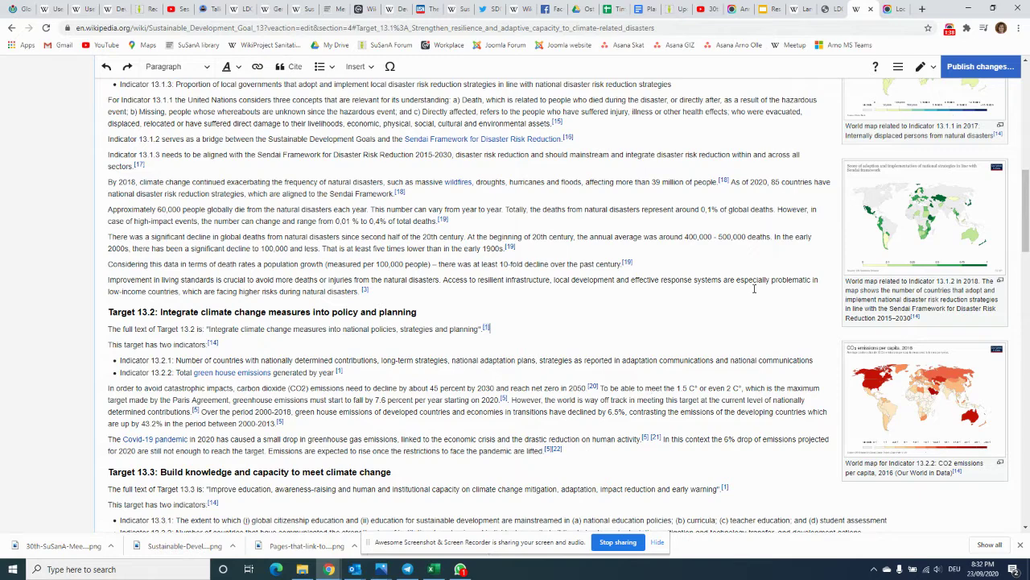
# Step: Publish the Target 13.2 edit with the summary 'copied reference'
pyautogui.click(981, 68)
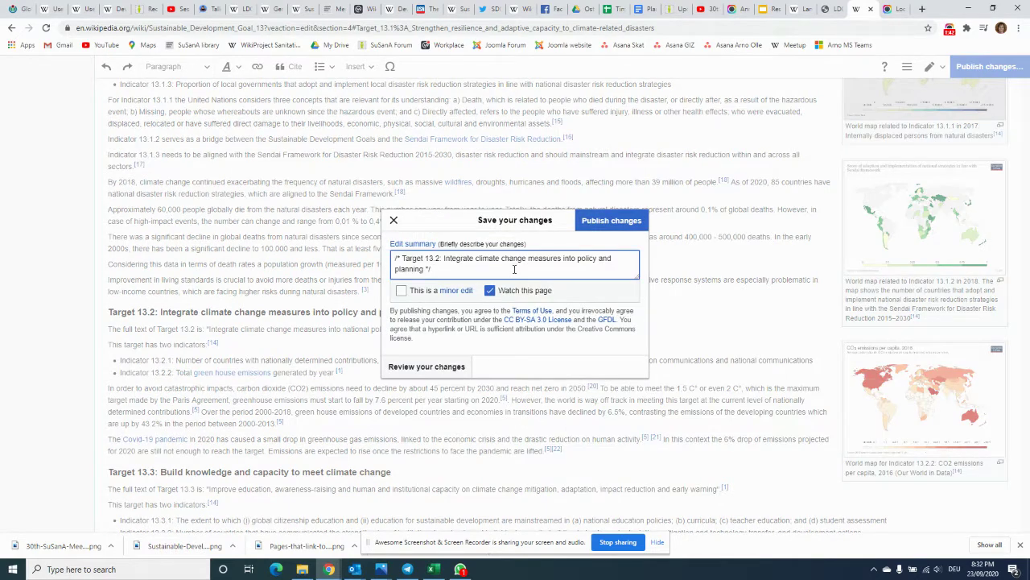
pyautogui.write('copied reference')
pyautogui.click(618, 226)
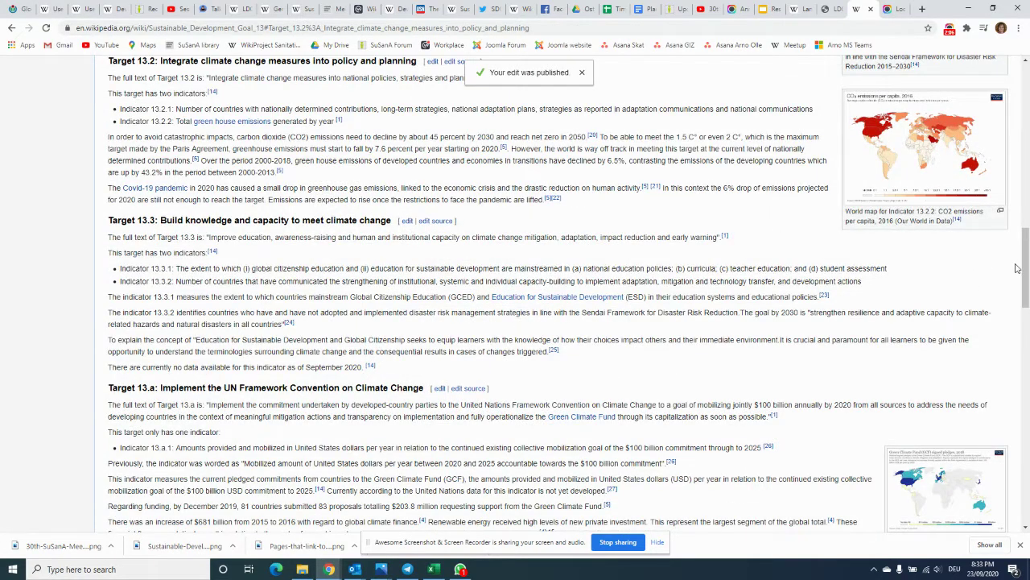
pyautogui.moveTo(1026, 263); pyautogui.dragTo(1026, 290)
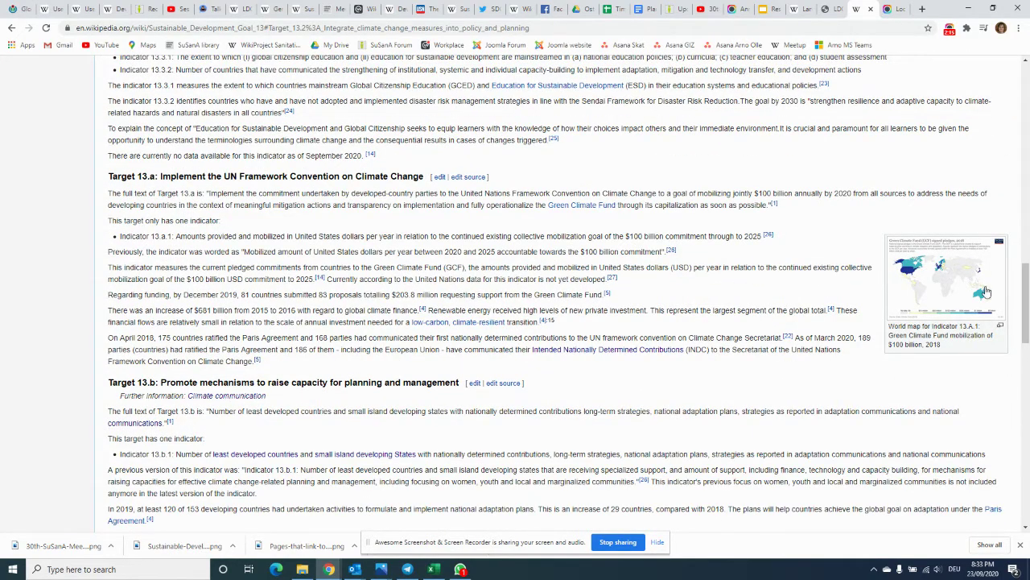
pyautogui.moveTo(1023, 289)
pyautogui.mouseDown()
pyautogui.moveTo(1027, 143)
pyautogui.moveTo(1025, 276)
pyautogui.mouseUp()
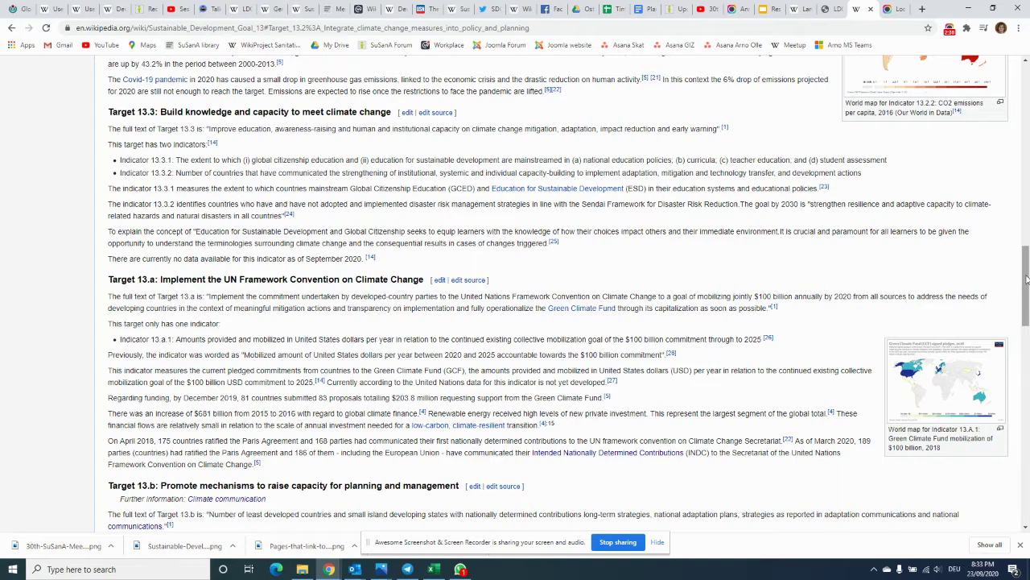
pyautogui.scroll(3, 1027, 279)
pyautogui.scroll(-3, 1024, 292)
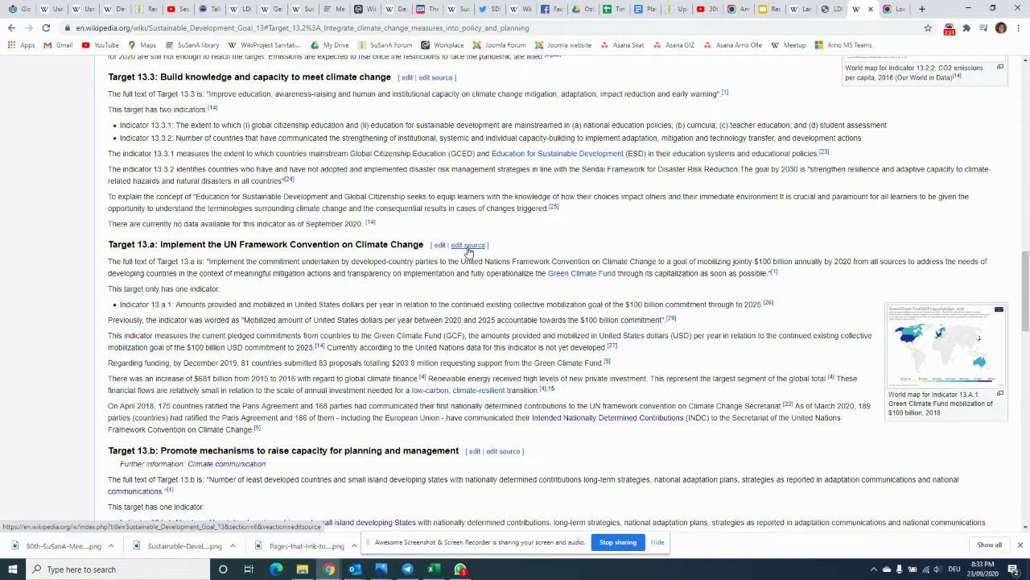
pyautogui.click(468, 246)
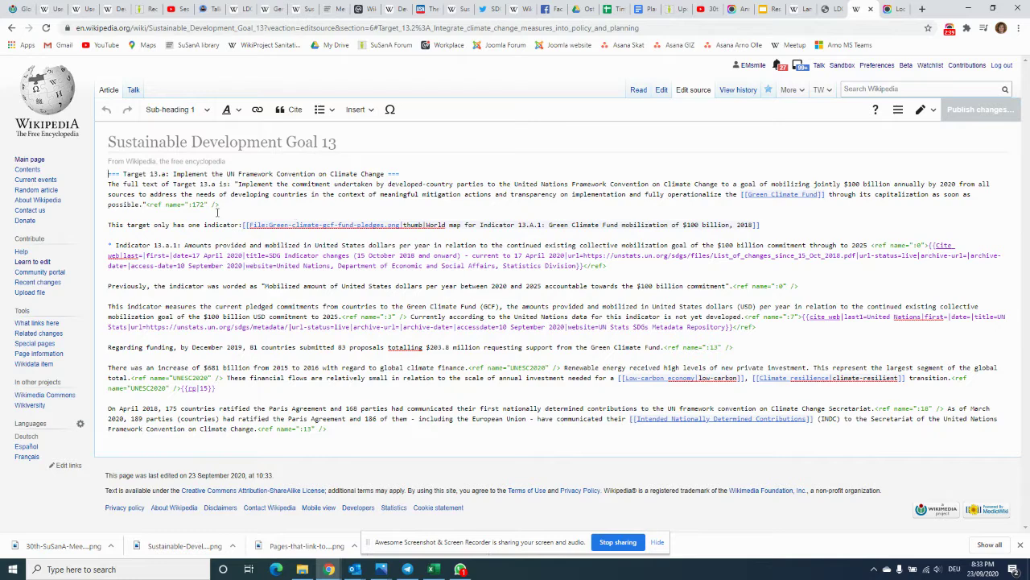
# Step: Move the Green-climate-gcf-fund-pledges.png File link from the indicator line onto a new line under the Target 13.a heading
pyautogui.click(249, 224)
pyautogui.moveTo(243, 224); pyautogui.dragTo(766, 222)
pyautogui.hotkey('ctrl', 'c')
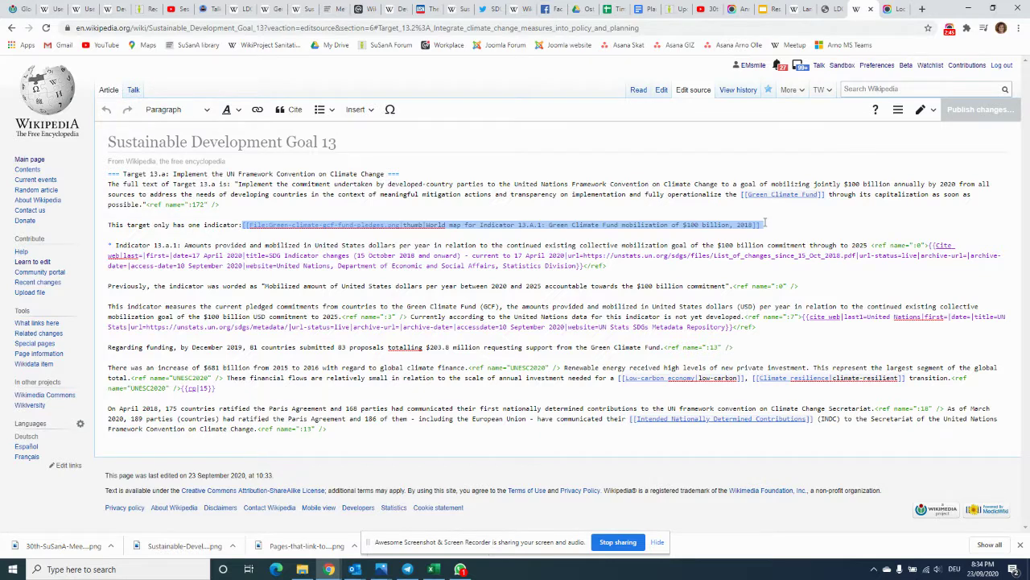
pyautogui.press('Delete')
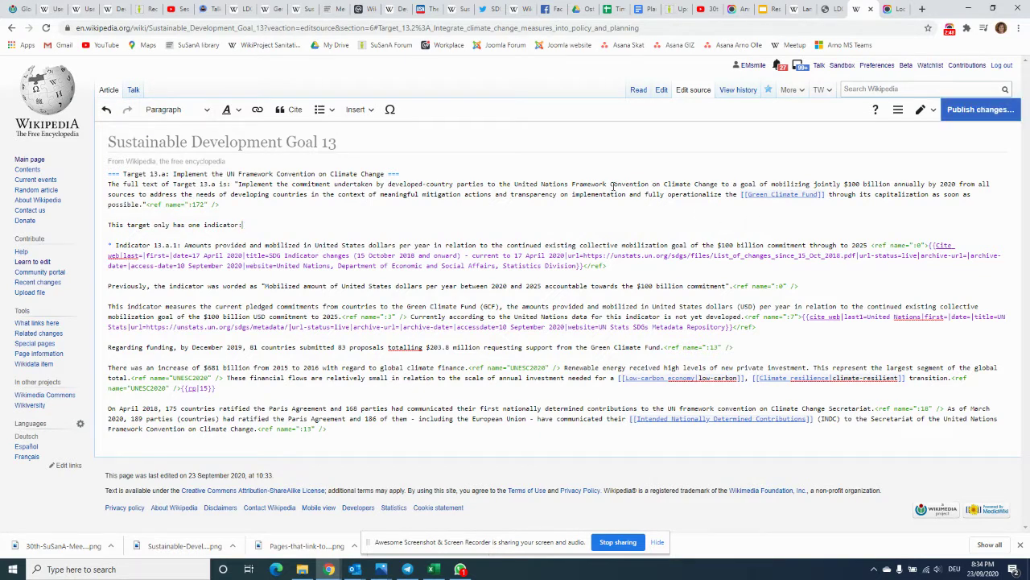
pyautogui.click(428, 171)
pyautogui.press('Return')
pyautogui.hotkey('ctrl', 'v')
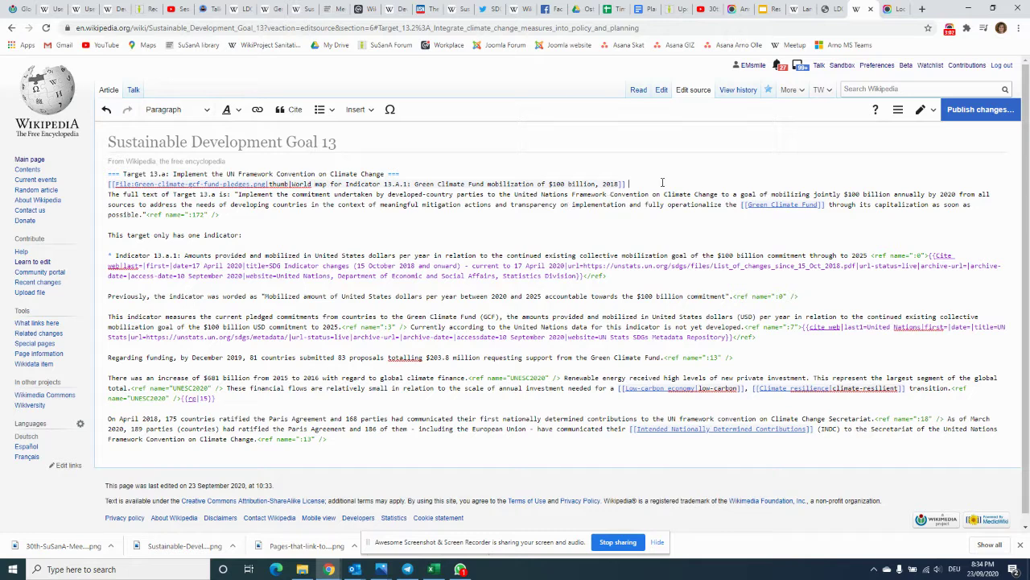
# Step: Publish the Target 13.a image move with the summary 'moved image', then scroll back up the article
pyautogui.click(980, 110)
pyautogui.write('moved image')
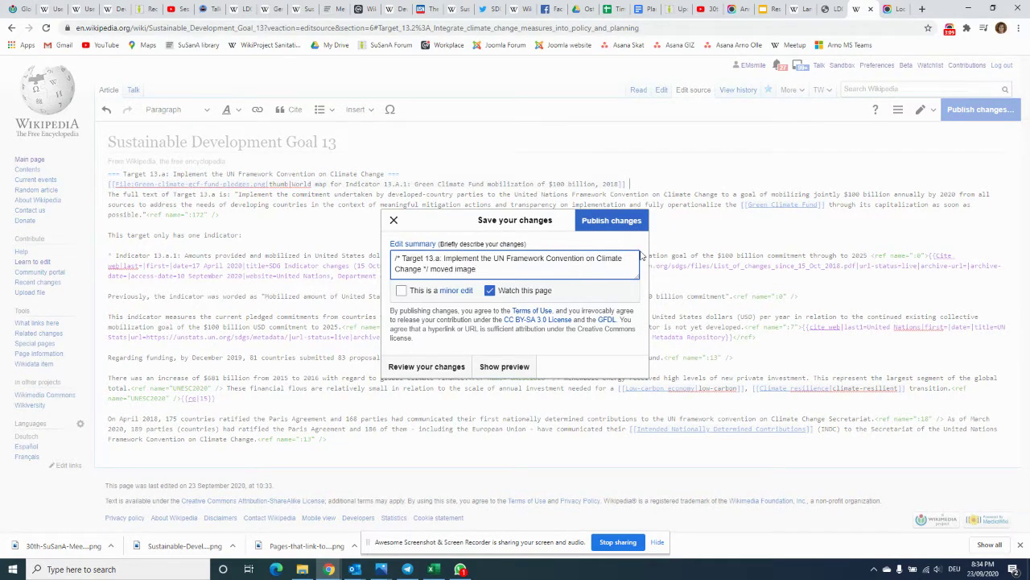
pyautogui.click(629, 222)
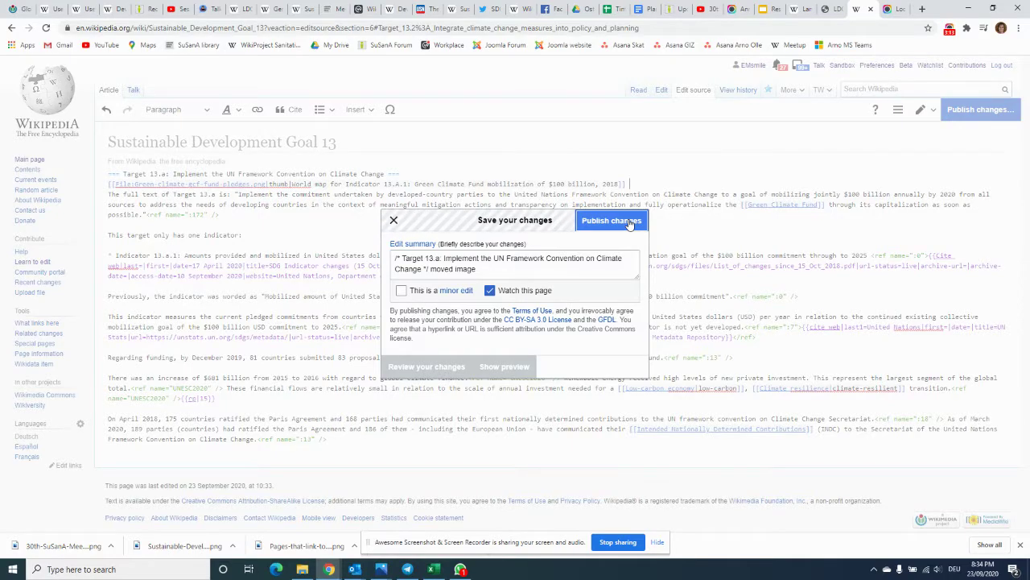
pyautogui.moveTo(1028, 316); pyautogui.dragTo(1028, 188)
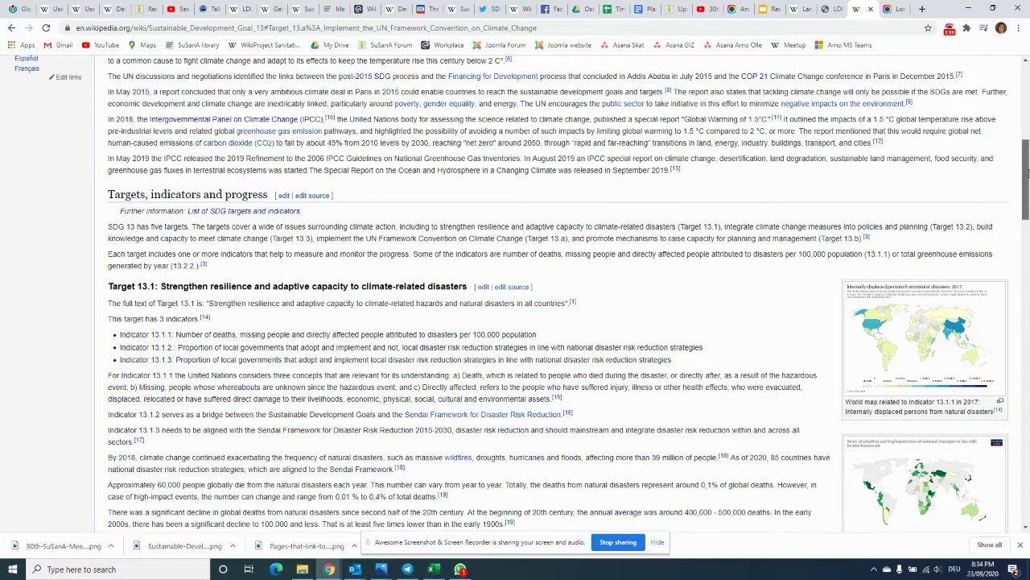
# Step: Look up the 300x300px size used on the Target 13.1 disaster maps in the Targets wikitext, then go back
pyautogui.click(521, 287)
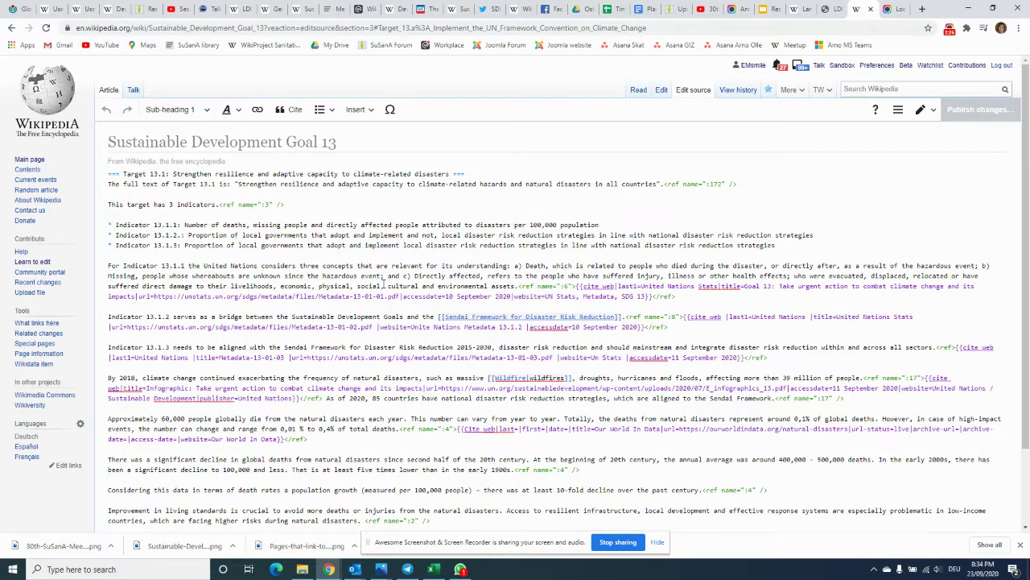
pyautogui.scroll(-2, 383, 282)
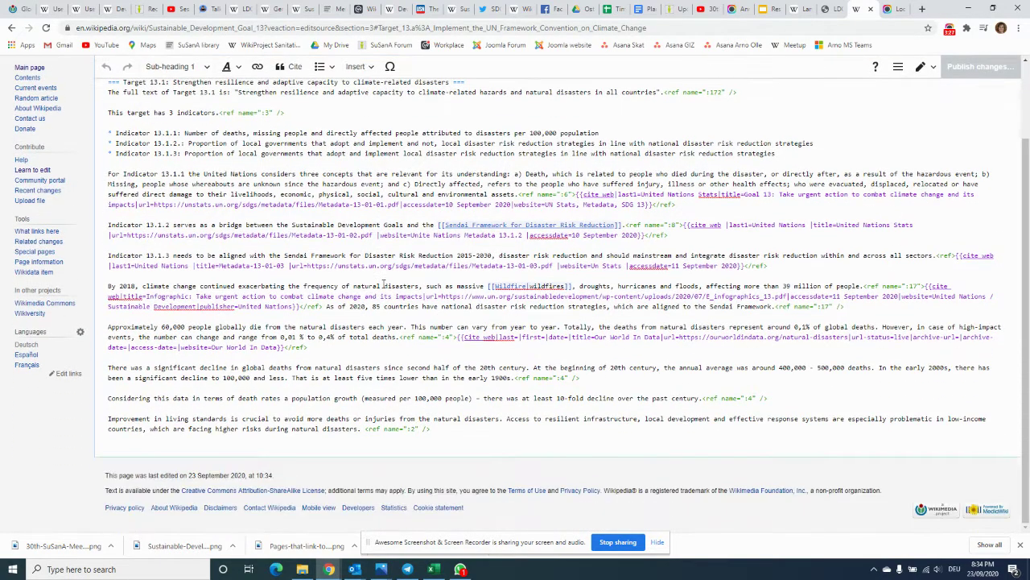
pyautogui.scroll(2, 383, 283)
pyautogui.click(13, 29)
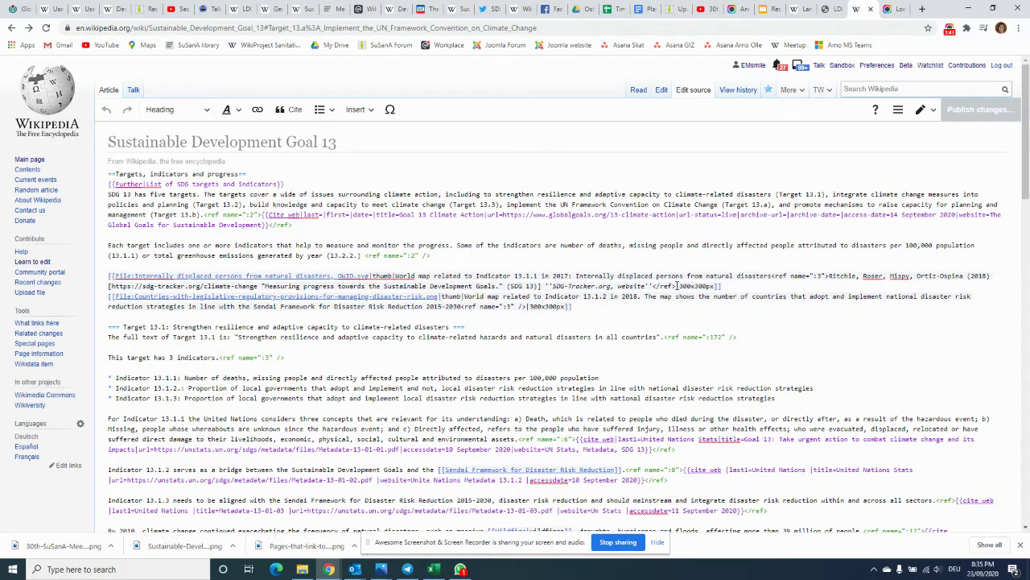
pyautogui.moveTo(677, 286); pyautogui.dragTo(715, 287)
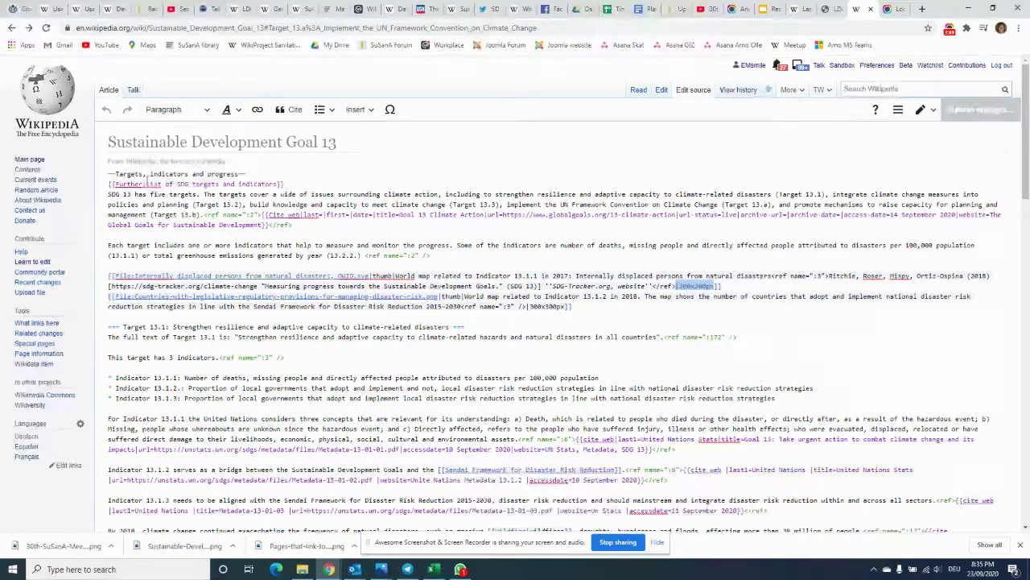
pyautogui.click(12, 29)
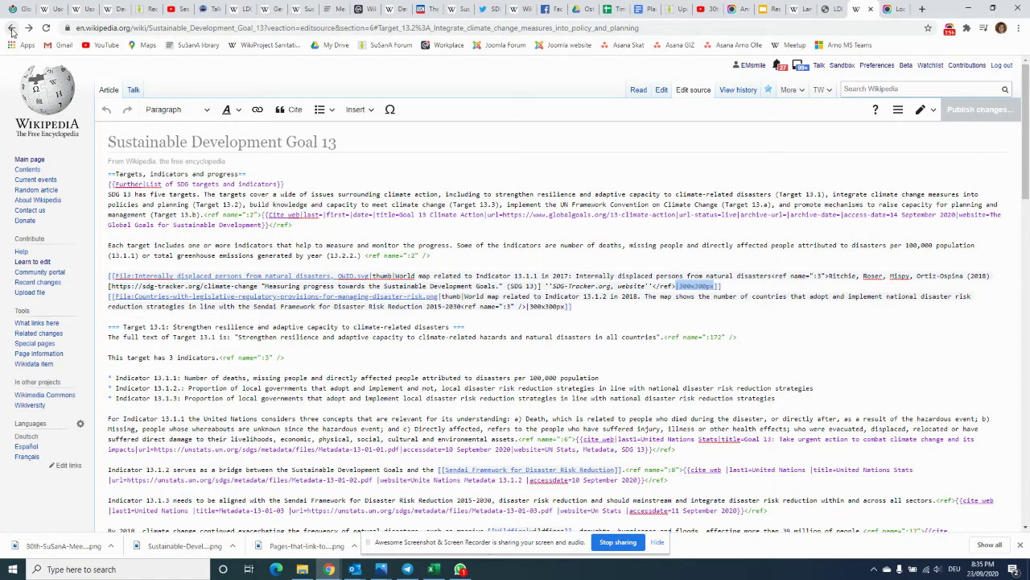
# Step: Add |300x300px after 2018 in the Green Climate Fund map's File line and publish as 'increased size'
pyautogui.click(13, 29)
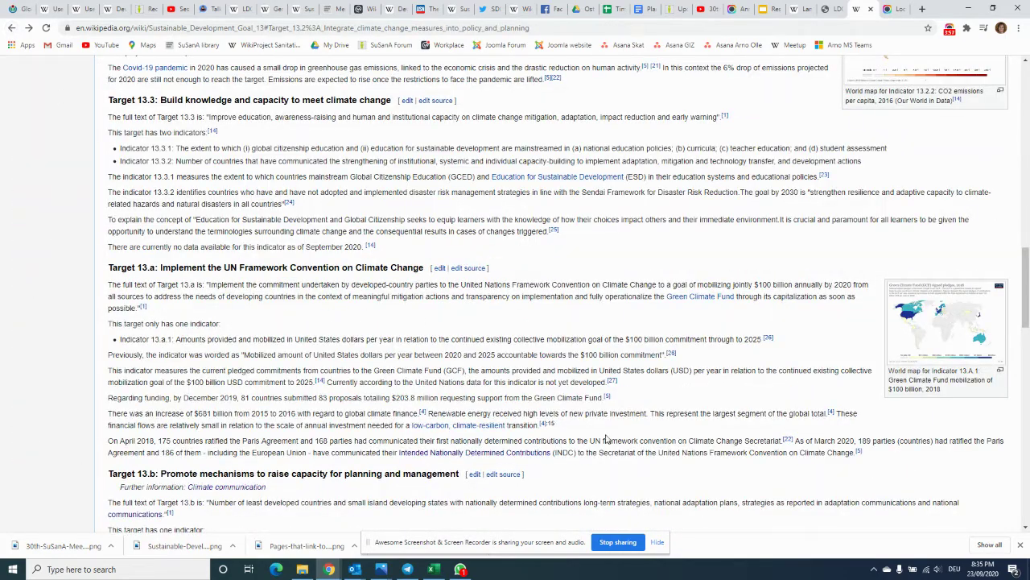
pyautogui.click(472, 269)
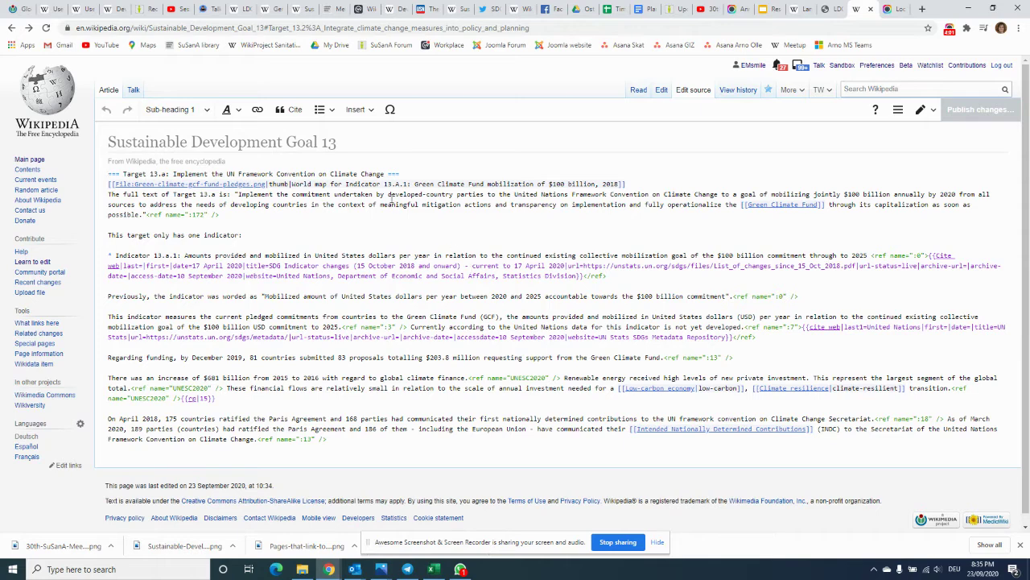
pyautogui.click(619, 183)
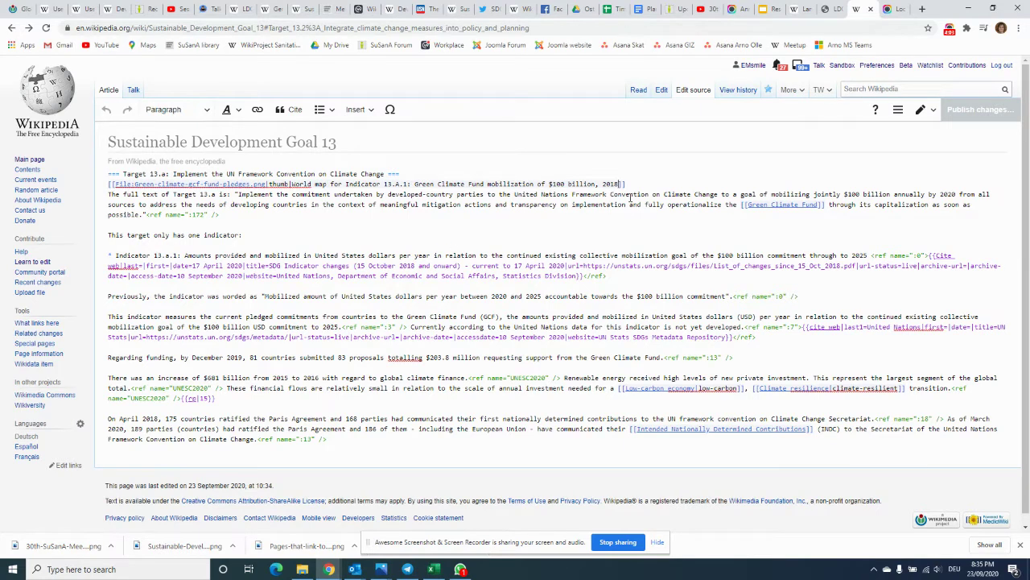
pyautogui.write('|300x300px')
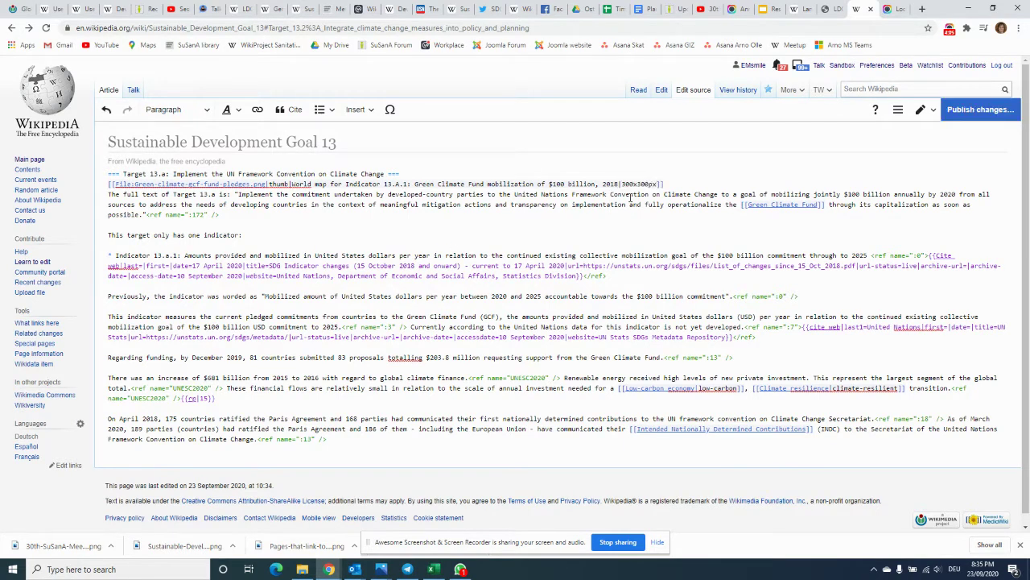
pyautogui.click(975, 109)
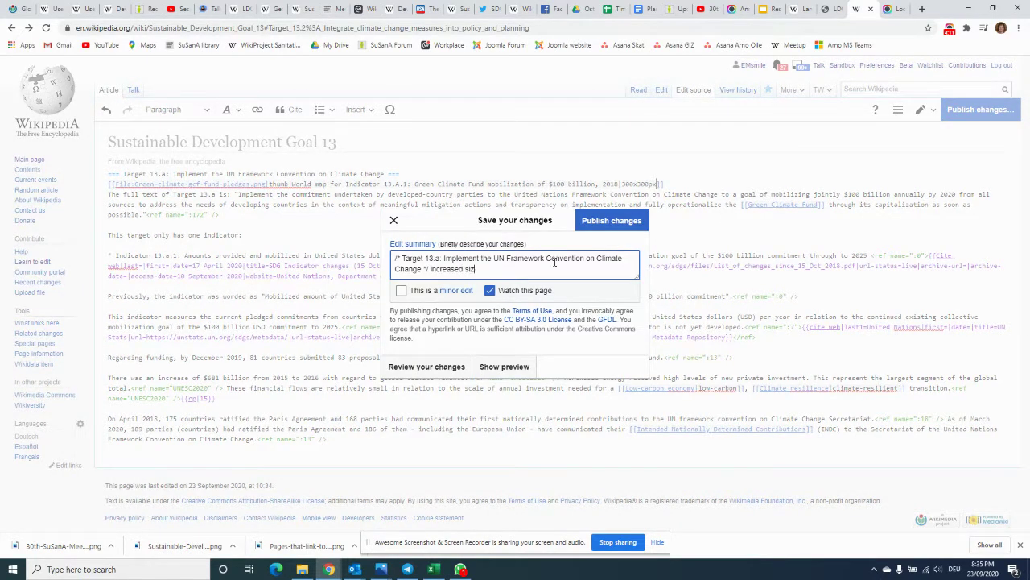
pyautogui.click(611, 223)
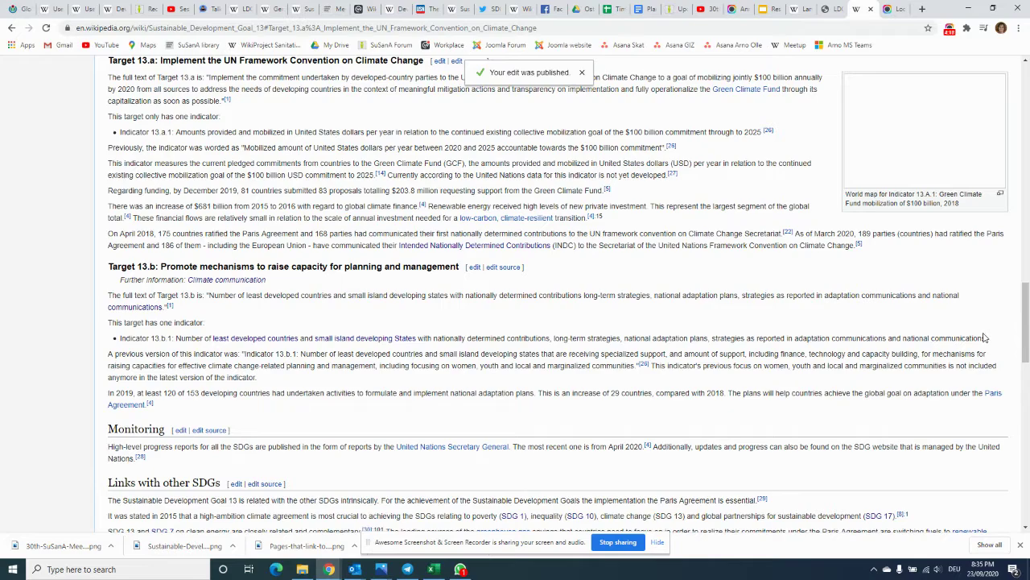
pyautogui.scroll(3, 966, 354)
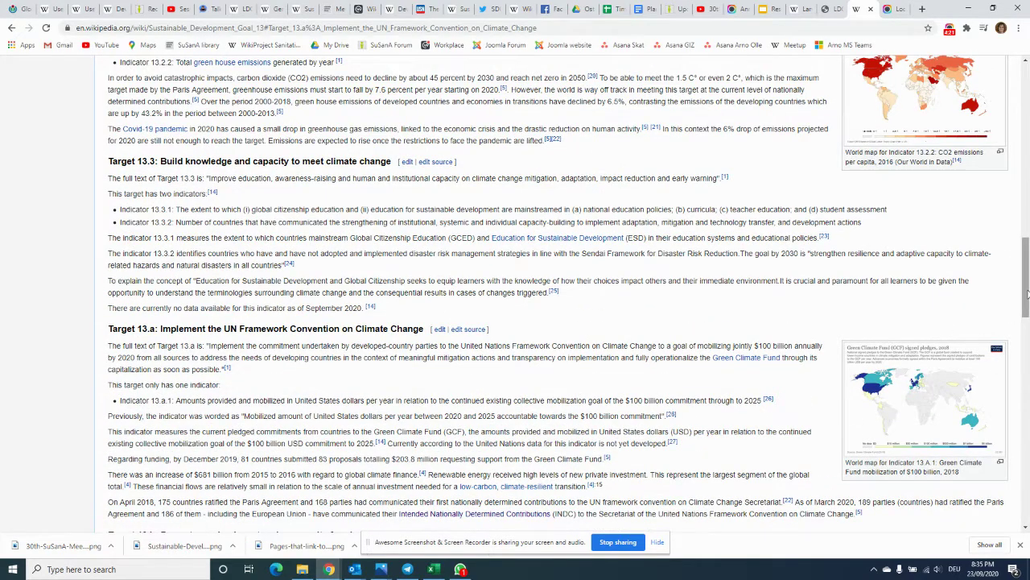
pyautogui.moveTo(1027, 293); pyautogui.dragTo(1027, 310)
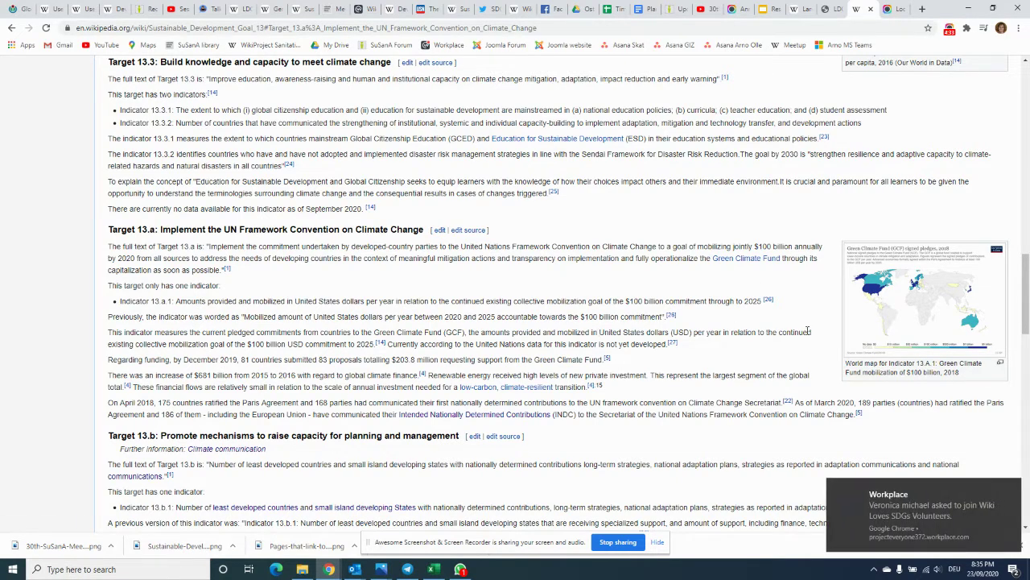
pyautogui.click(1006, 492)
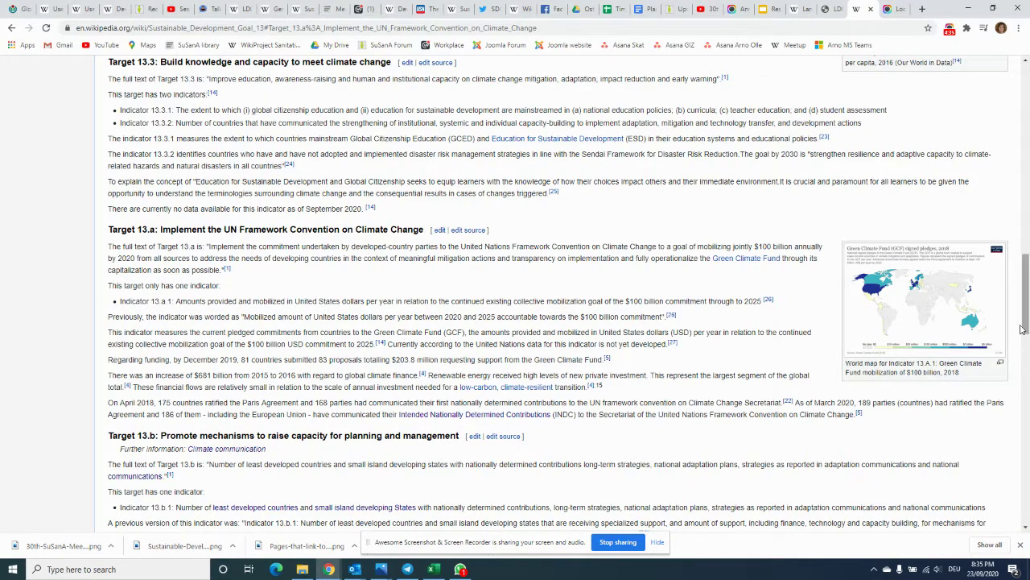
pyautogui.moveTo(1027, 306); pyautogui.dragTo(1026, 95)
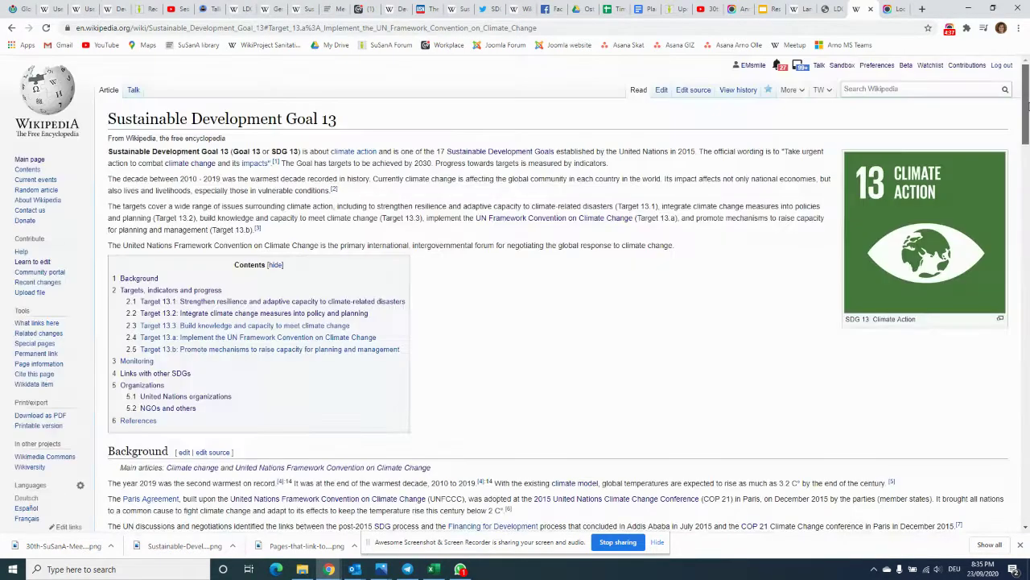
pyautogui.click(697, 94)
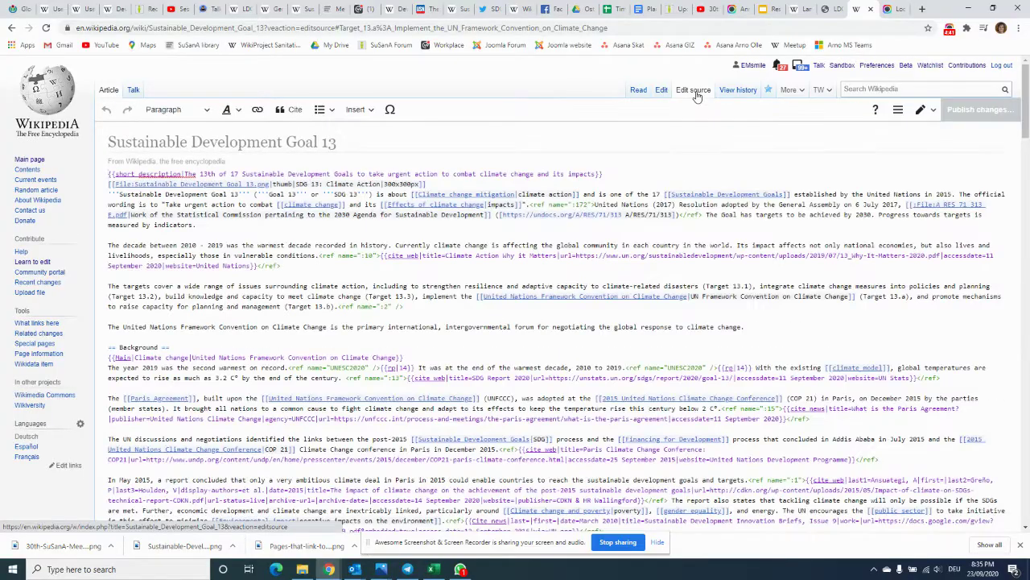
pyautogui.scroll(-5, 714, 358)
pyautogui.scroll(-10, 714, 359)
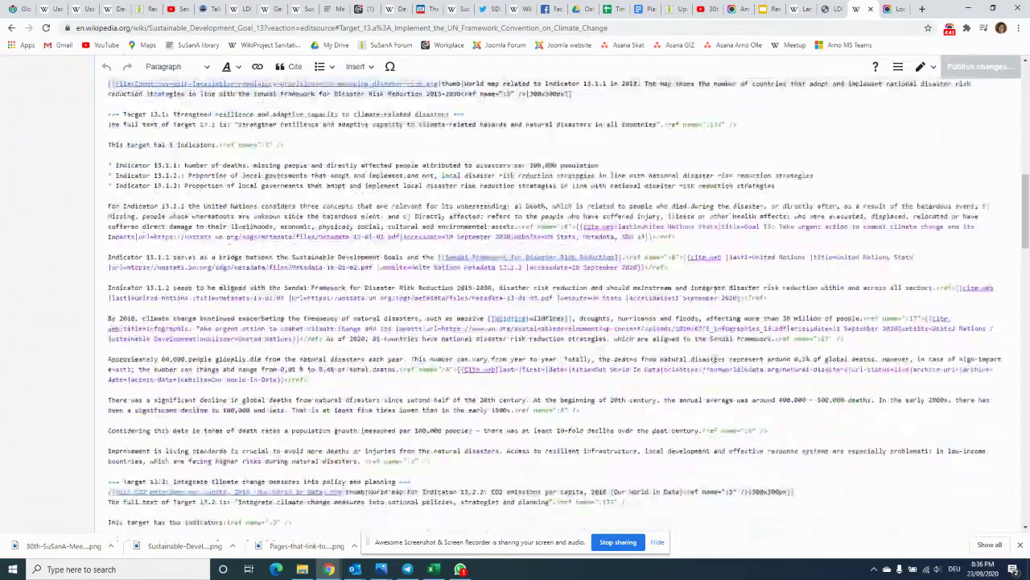
pyautogui.scroll(10, 714, 359)
pyautogui.scroll(10, 714, 359)
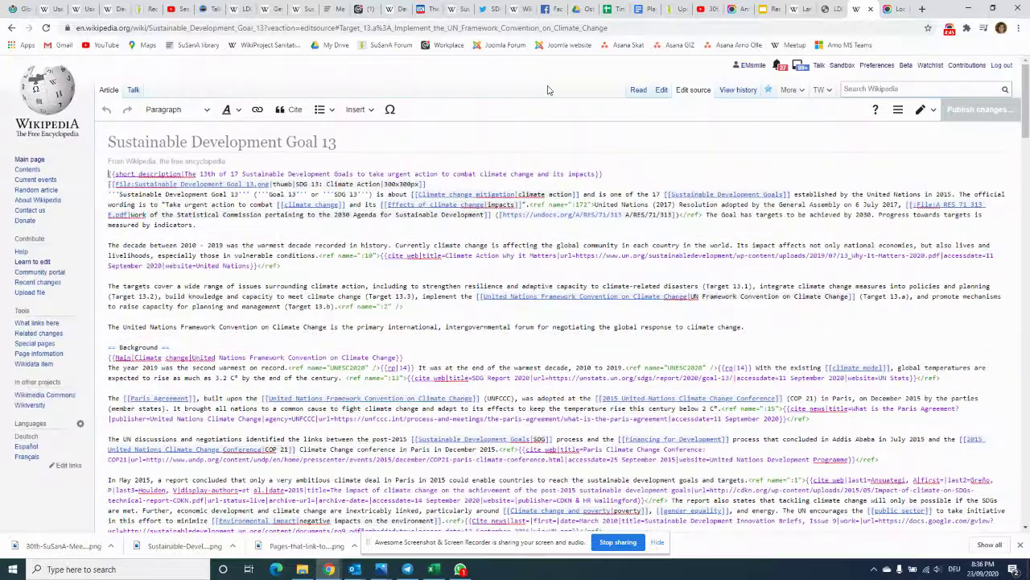
pyautogui.click(109, 89)
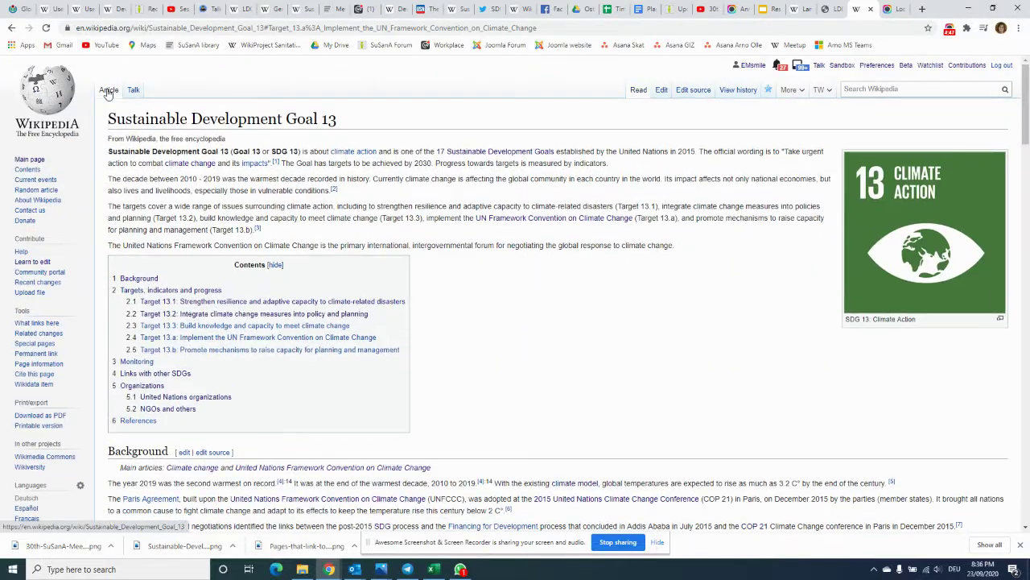